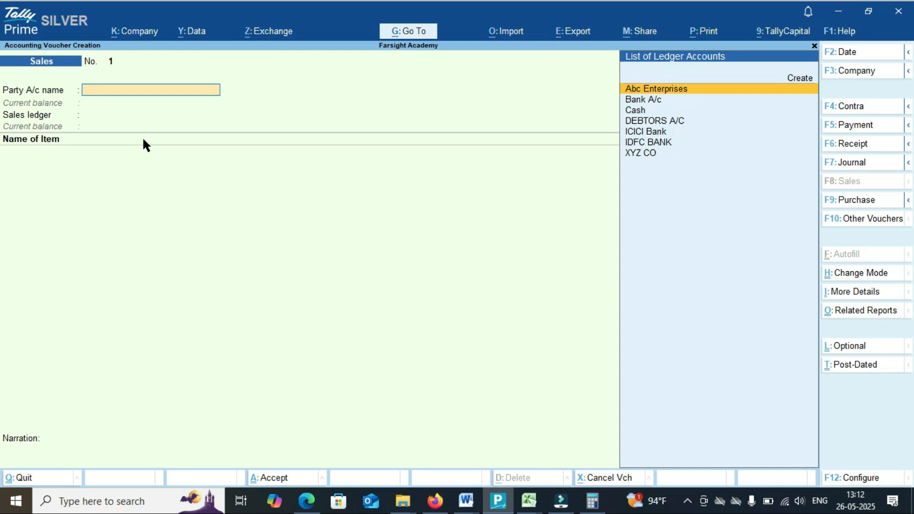
Quit the blank sales voucher without saving and return to the Gateway of Tally.
{"action": "key", "text": "Escape"}
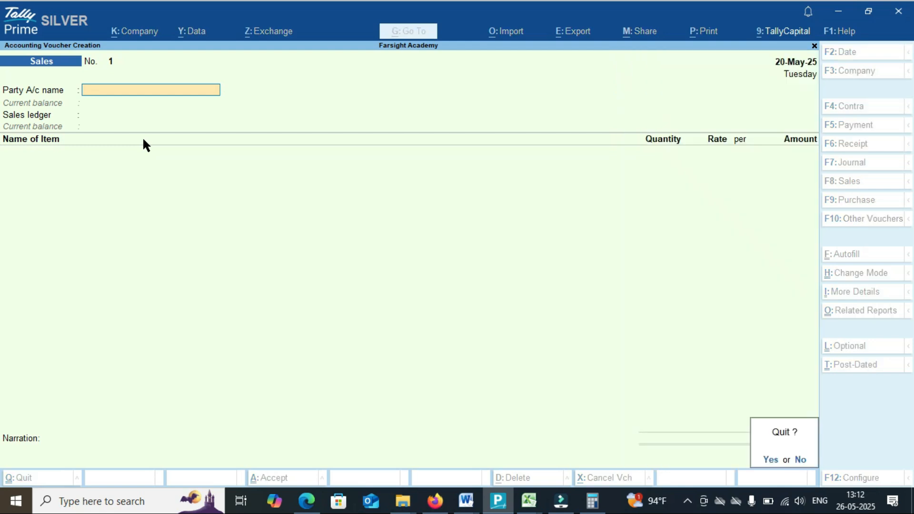
{"action": "key", "text": "y"}
{"action": "key", "text": "Escape"}
{"action": "key", "text": "n"}
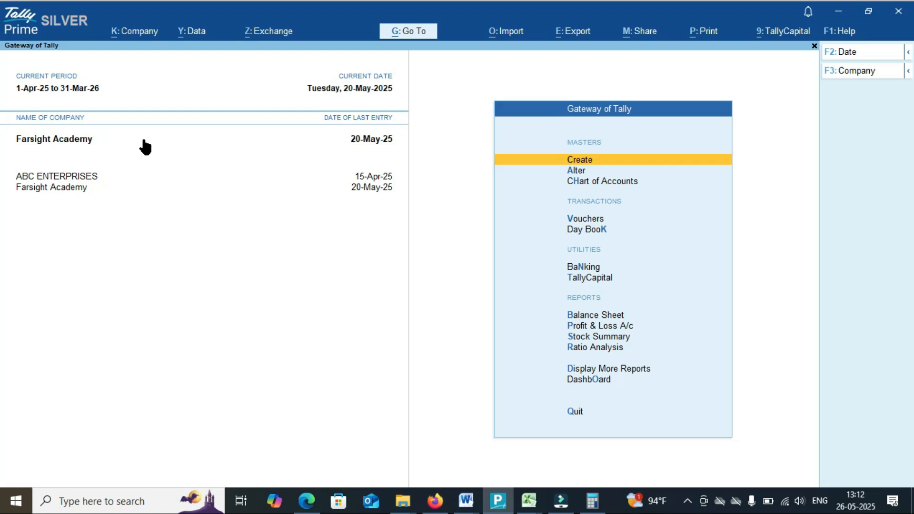
Open the list of voucher types for master alteration.
{"action": "key", "text": "Down"}
{"action": "key", "text": "Return"}
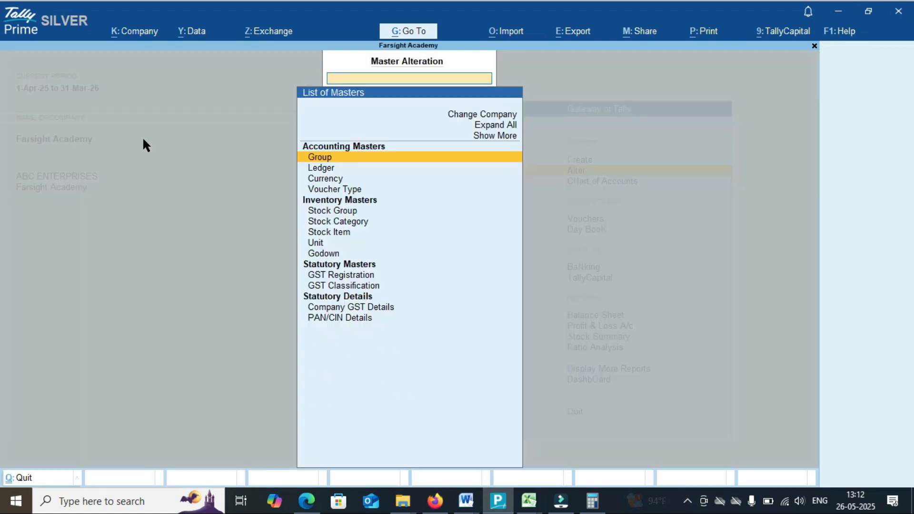
{"action": "key", "text": "Down"}
{"action": "key", "text": "Down"}
{"action": "key", "text": "Down"}
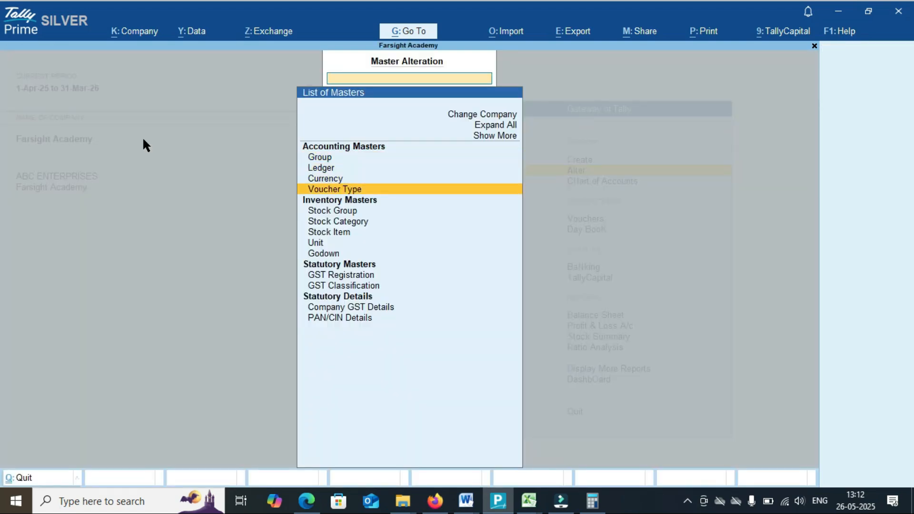
{"action": "key", "text": "Return"}
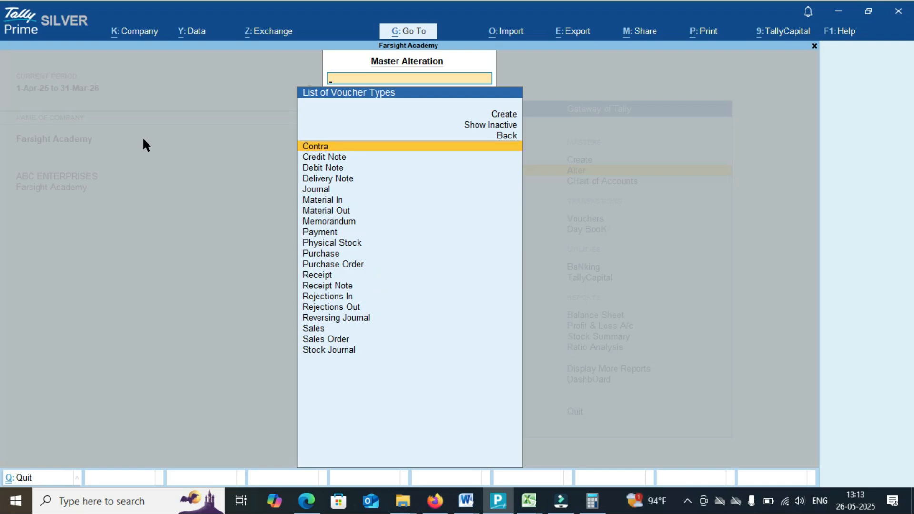
Open the Sales voucher type for alteration.
{"action": "key", "text": "Down"}
{"action": "key", "text": "Down"}
{"action": "key", "text": "Down"}
{"action": "key", "text": "Down"}
{"action": "key", "text": "Down"}
{"action": "key", "text": "Down"}
{"action": "key", "text": "Down"}
{"action": "key", "text": "Down"}
{"action": "key", "text": "Down"}
{"action": "key", "text": "Down"}
{"action": "key", "text": "Down"}
{"action": "key", "text": "Down"}
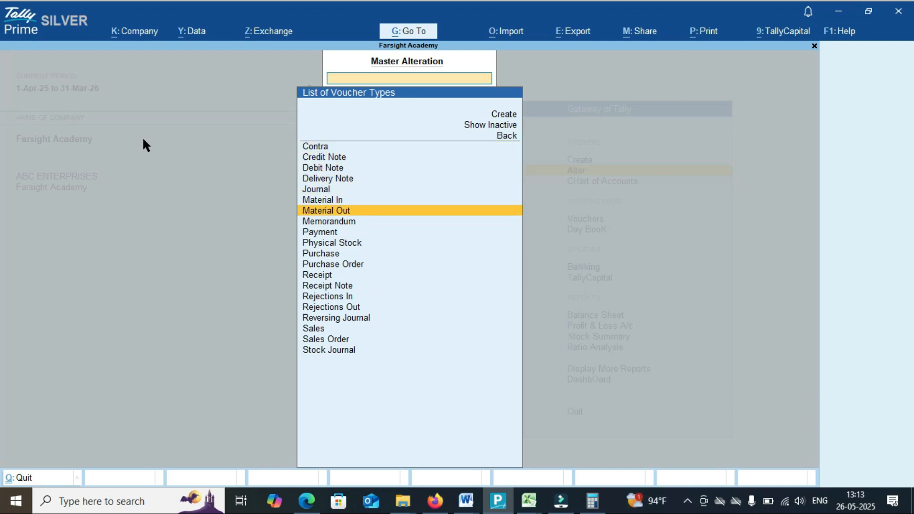
{"action": "key", "text": "Down"}
{"action": "key", "text": "Down"}
{"action": "key", "text": "Down"}
{"action": "key", "text": "Down"}
{"action": "key", "text": "Down"}
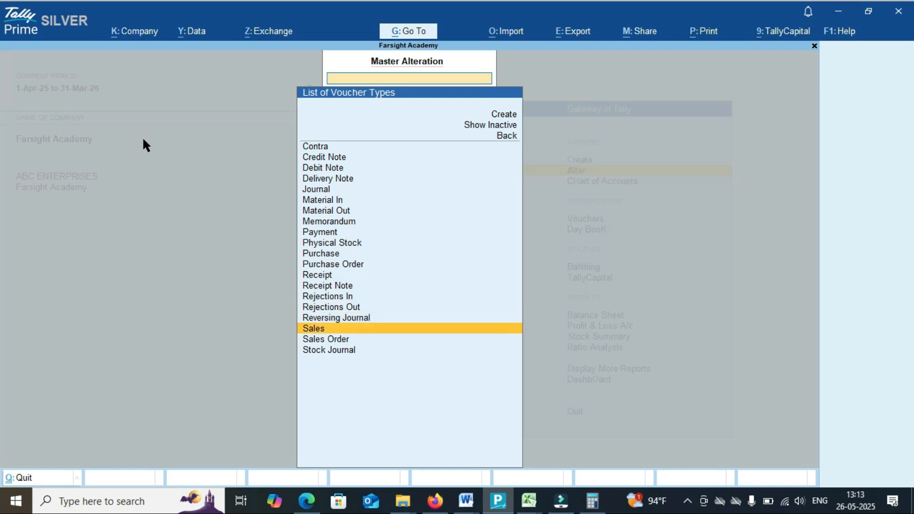
{"action": "key", "text": "Return"}
Set the Sales voucher numbering method to Automatic (Manual Override) and prevent creating duplicate voucher numbers.
{"action": "key", "text": "Return"}
{"action": "key", "text": "Return"}
{"action": "key", "text": "Return"}
{"action": "key", "text": "Return"}
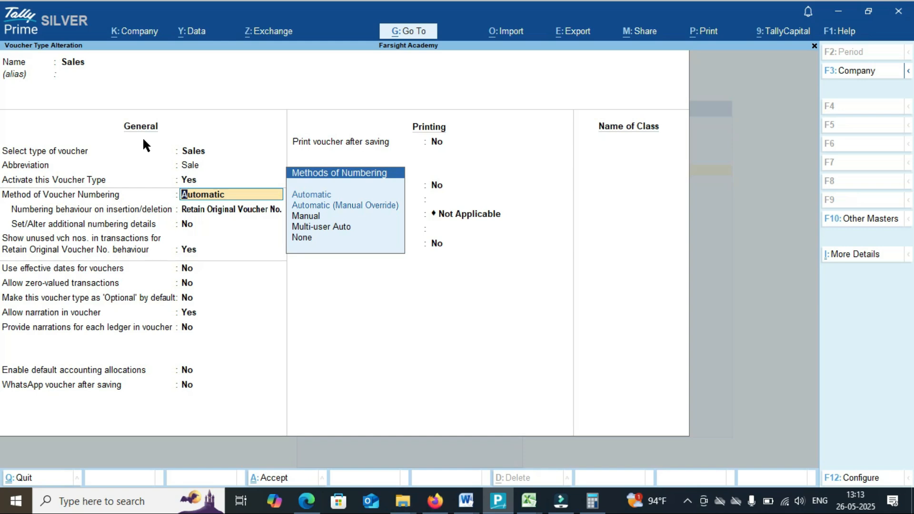
{"action": "key", "text": "Down"}
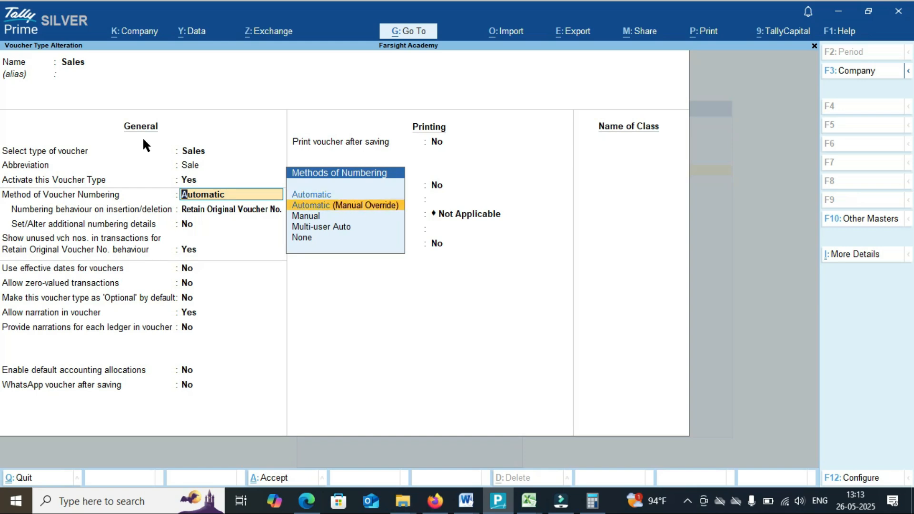
{"action": "key", "text": "Return"}
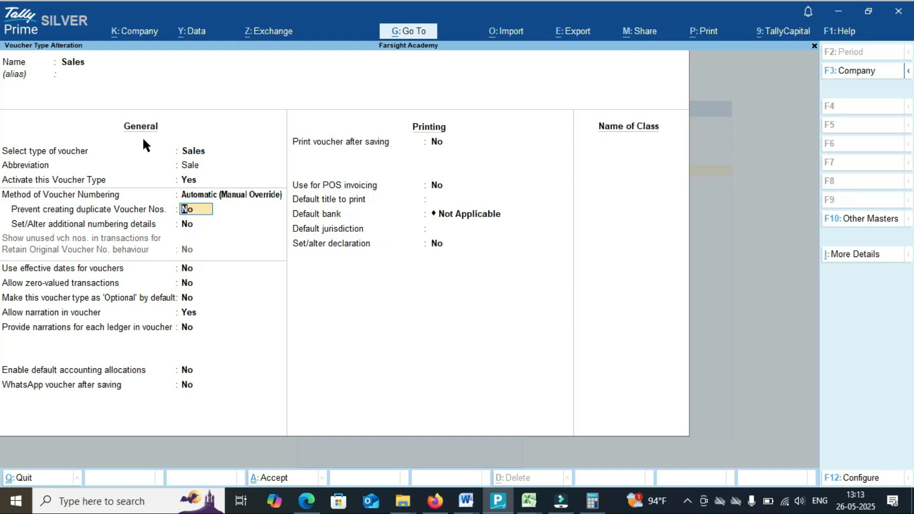
{"action": "type", "text": "y"}
{"action": "key", "text": "Return"}
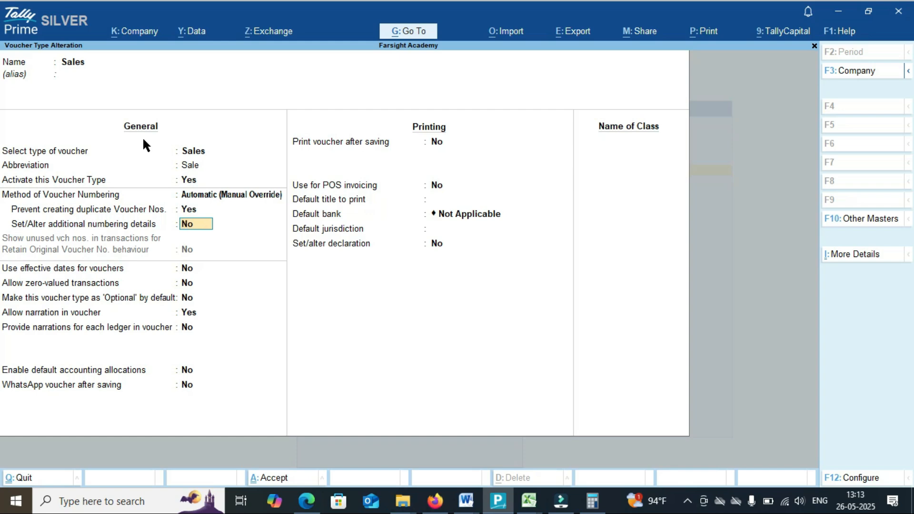
Enable additional numbering details with starting number 1, a numerical part width of 4, and prefill with zero set to Yes.
{"action": "type", "text": "y"}
{"action": "key", "text": "Return"}
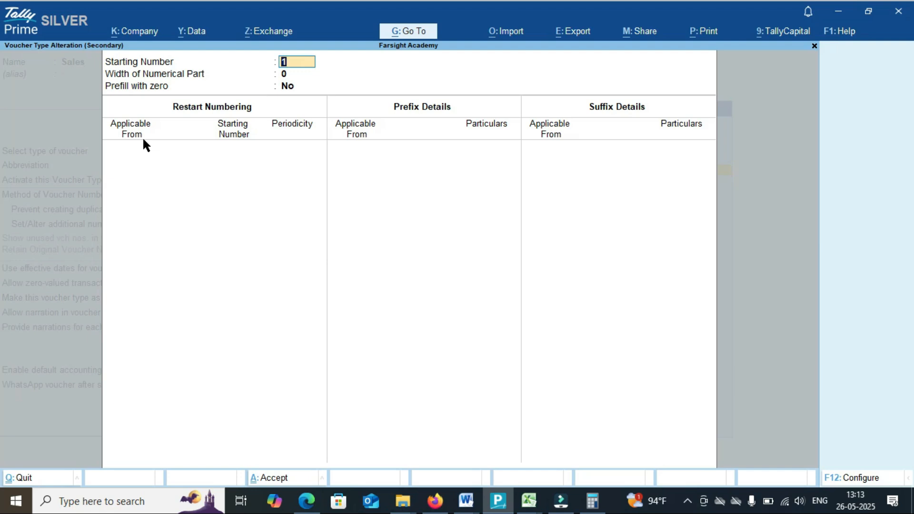
{"action": "key", "text": "Return"}
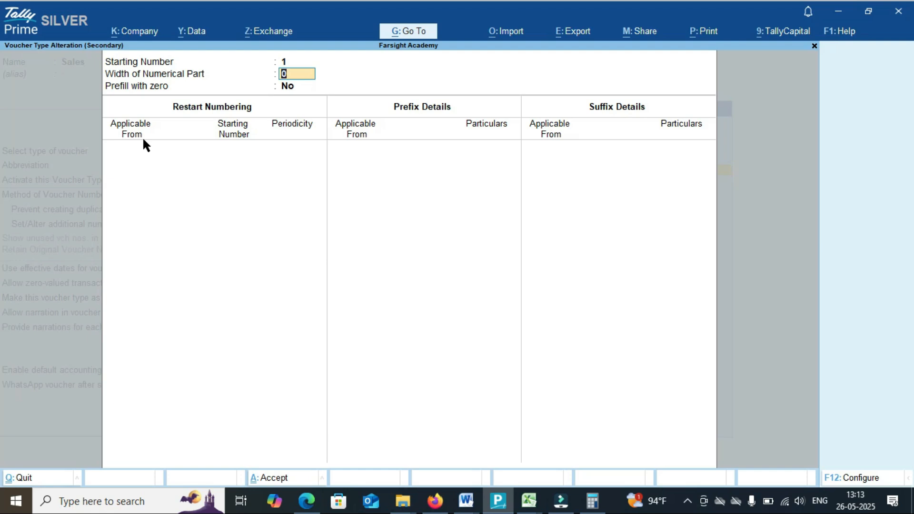
{"action": "type", "text": "4"}
{"action": "key", "text": "Return"}
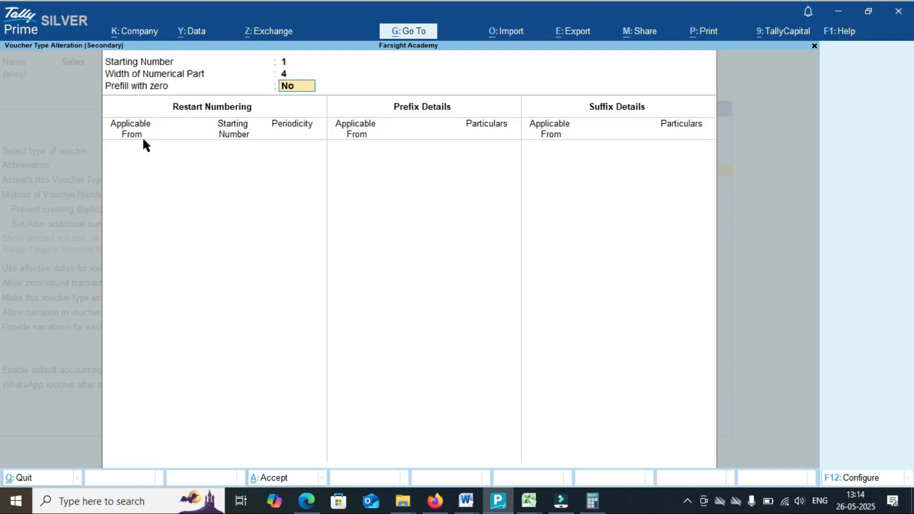
{"action": "type", "text": "y"}
{"action": "key", "text": "Return"}
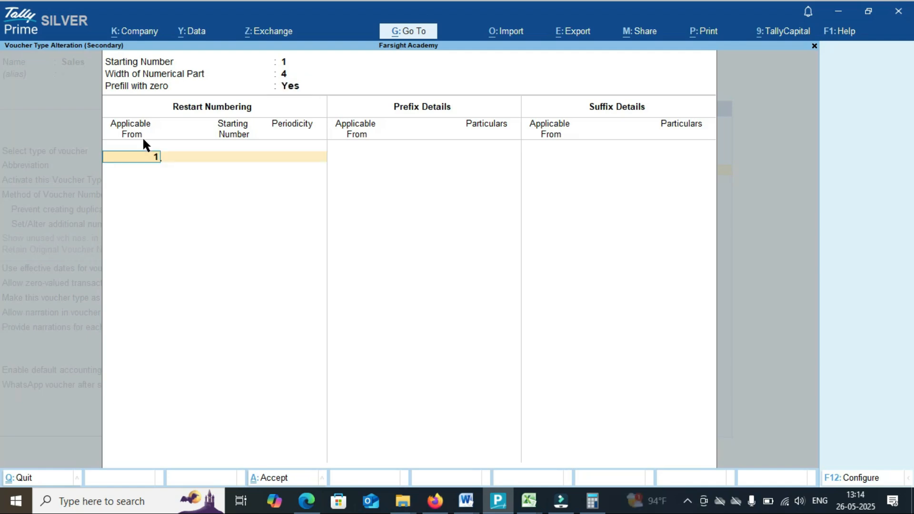
Set restart numbering to apply from 1-Apr-25 with starting number 1 and Yearly periodicity.
{"action": "type", "text": "1-4"}
{"action": "type", "text": "25"}
{"action": "key", "text": "BackSpace"}
{"action": "key", "text": "BackSpace"}
{"action": "type", "text": "-25"}
{"action": "key", "text": "Return"}
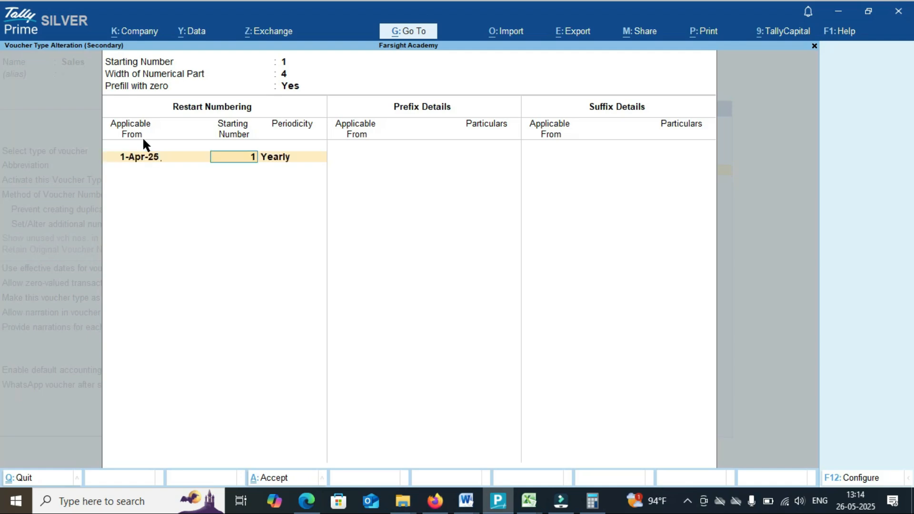
{"action": "key", "text": "Return"}
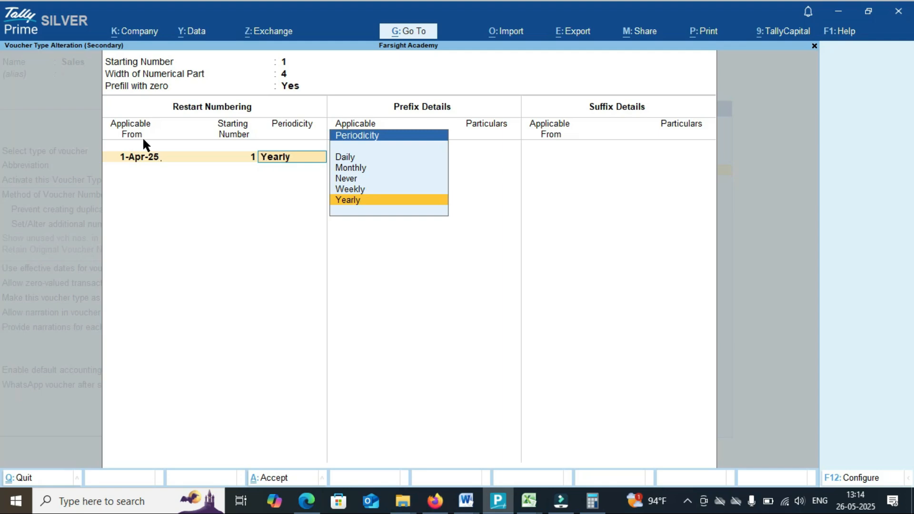
{"action": "key", "text": "Up"}
{"action": "key", "text": "Up"}
{"action": "key", "text": "Up"}
{"action": "key", "text": "Down"}
{"action": "key", "text": "Down"}
{"action": "key", "text": "Down"}
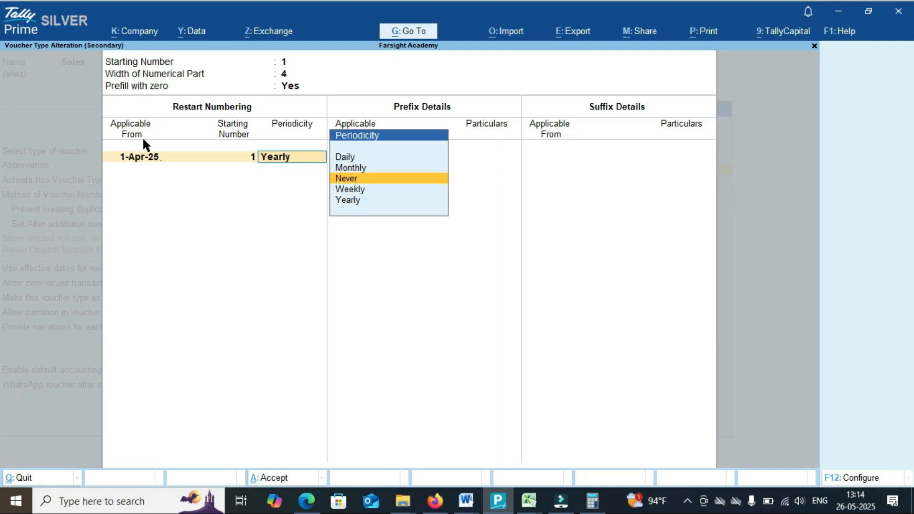
{"action": "key", "text": "Return"}
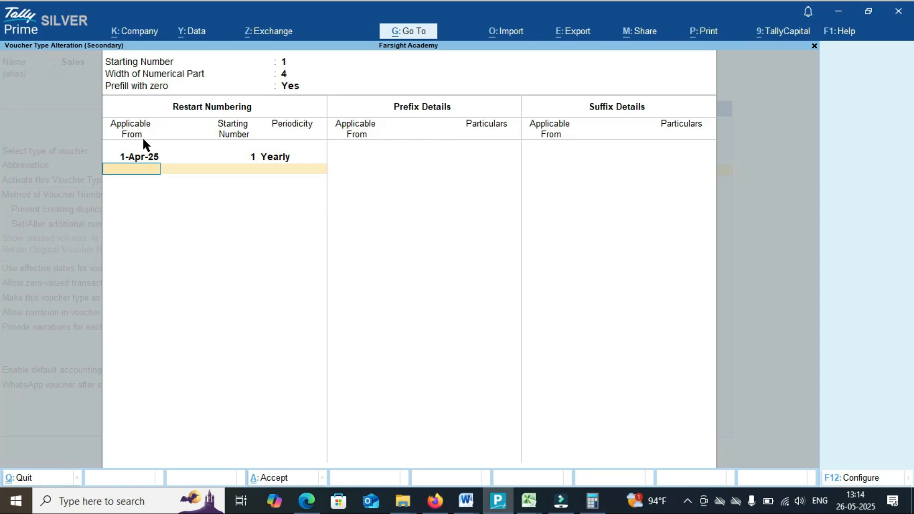
{"action": "key", "text": "Return"}
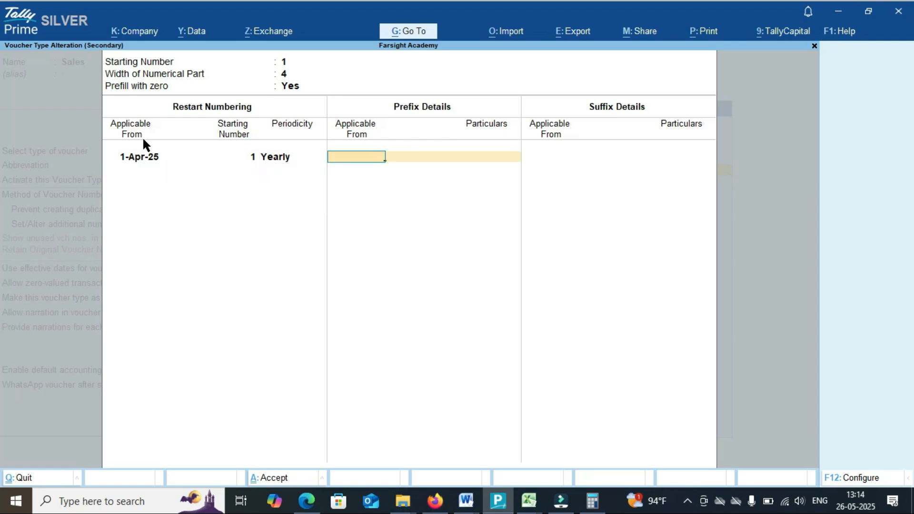
Add the voucher number prefix FS/2025-26/ applicable from 1-Apr-25.
{"action": "type", "text": "1"}
{"action": "type", "text": "-42"}
{"action": "type", "text": "5"}
{"action": "key", "text": "BackSpace"}
{"action": "key", "text": "BackSpace"}
{"action": "type", "text": "-25"}
{"action": "key", "text": "Return"}
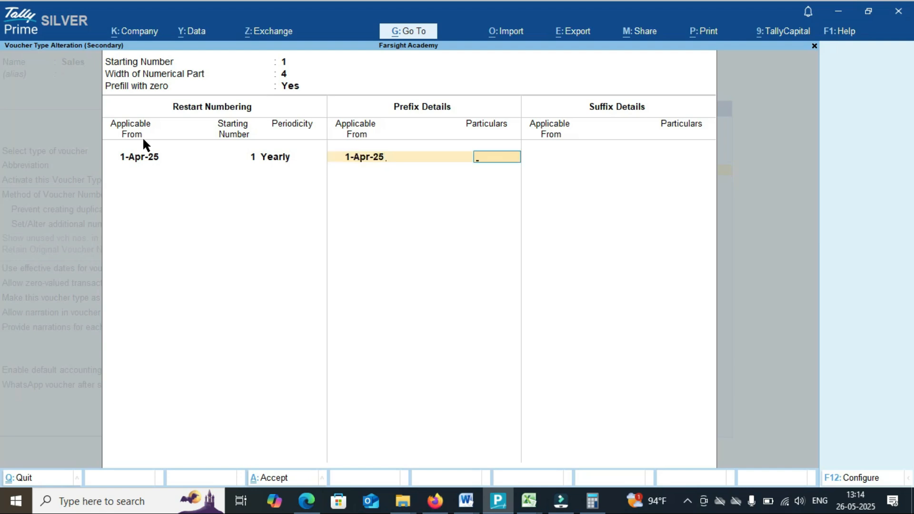
{"action": "type", "text": "FS/2025-26/"}
{"action": "key", "text": "Return"}
{"action": "key", "text": "Return"}
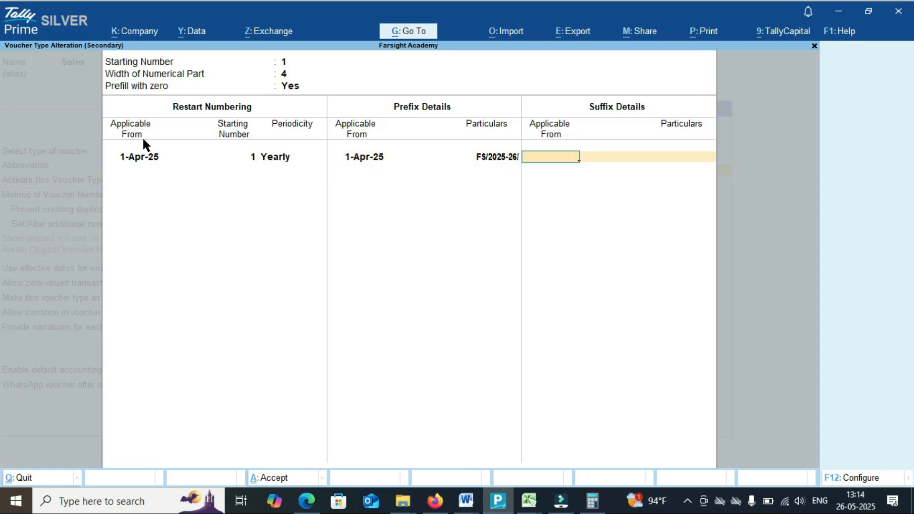
Leave the suffix details blank, save the Sales voucher type and return to the Gateway of Tally.
{"action": "key", "text": "Return"}
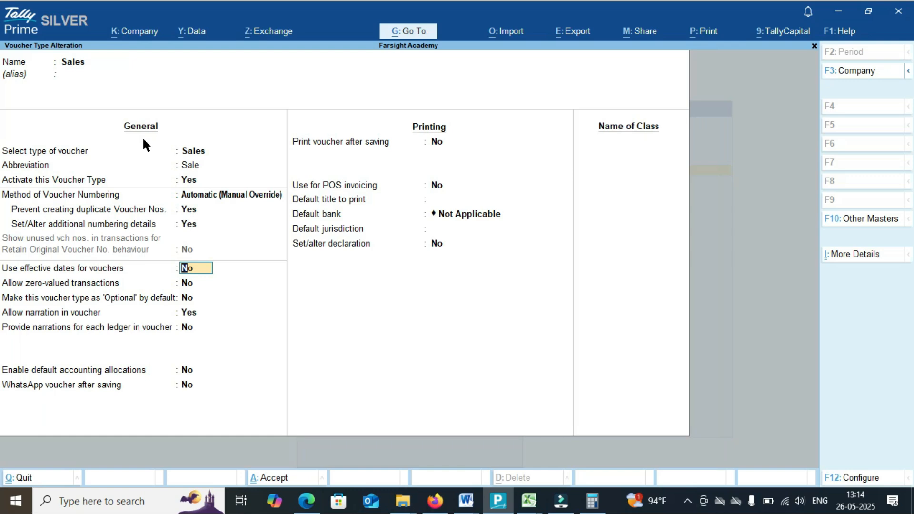
{"action": "key", "text": "ctrl+a"}
{"action": "key", "text": "Escape"}
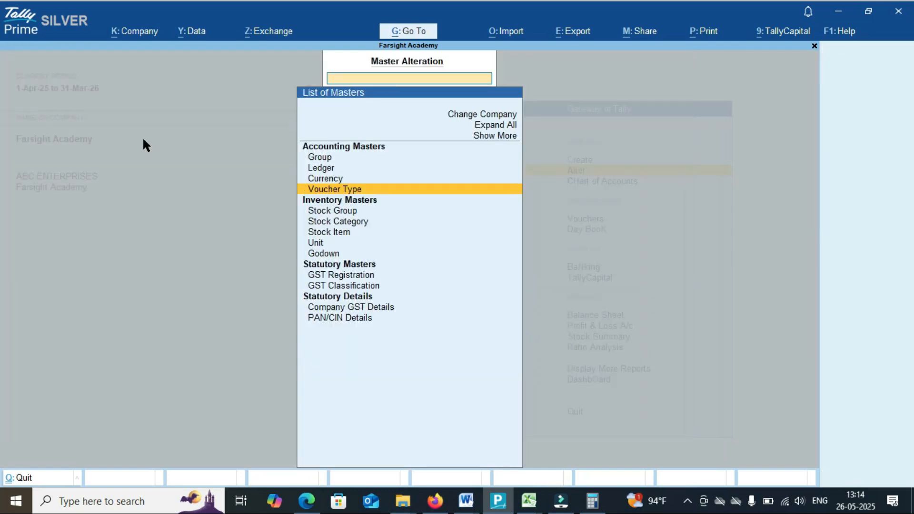
{"action": "key", "text": "Escape"}
Open a new sales voucher to check its voucher number format.
{"action": "key", "text": "Up"}
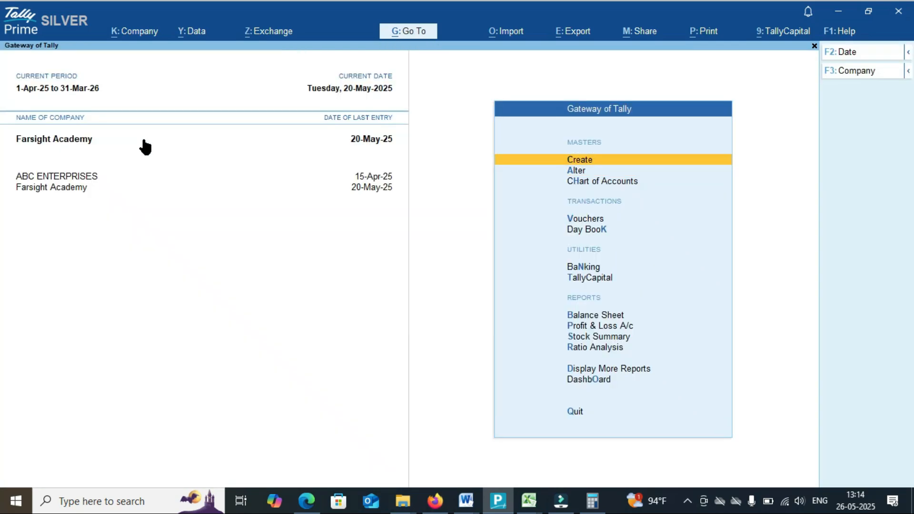
{"action": "key", "text": "Down"}
{"action": "key", "text": "Down"}
{"action": "key", "text": "Down"}
{"action": "key", "text": "Return"}
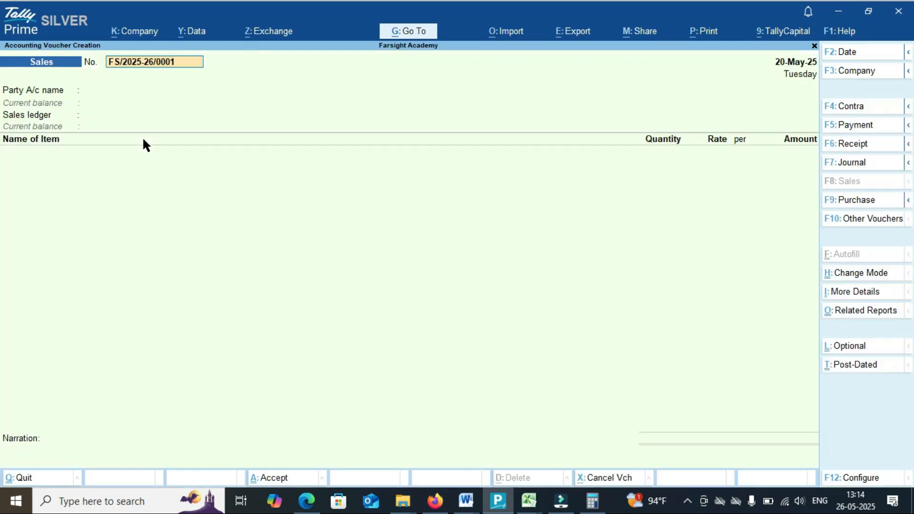